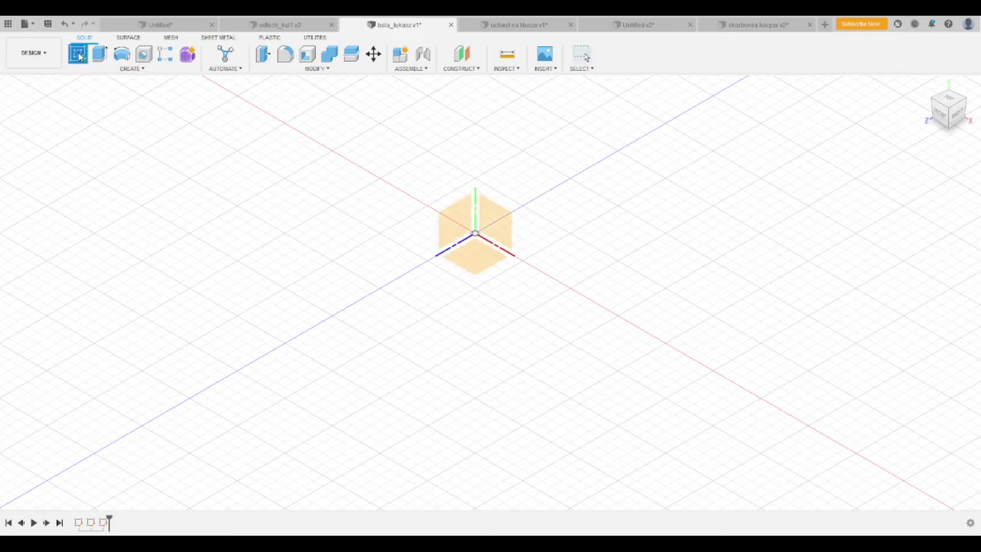
# Start a sketch on the XZ origin plane and pan the origin lower in the view.
pyautogui.click(480, 262)
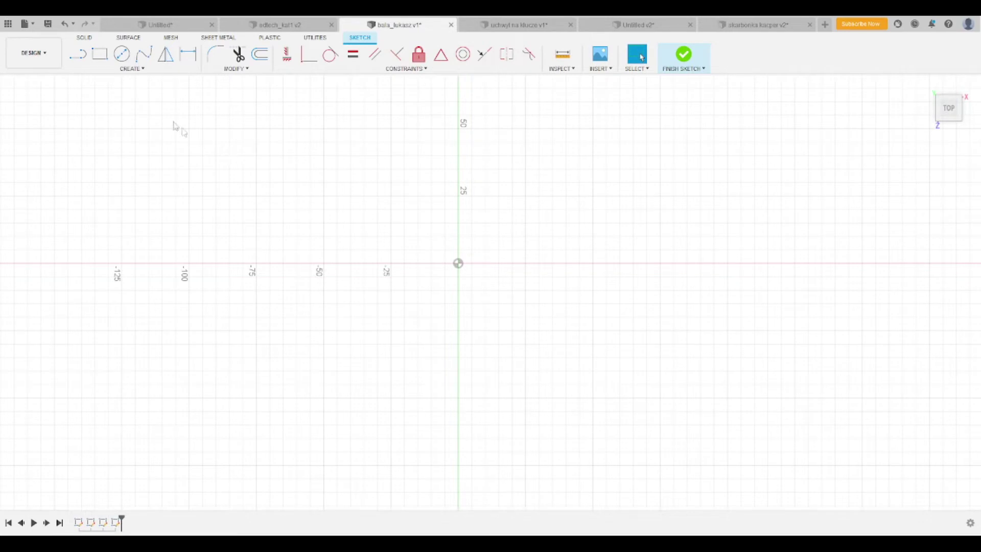
pyautogui.click(78, 57)
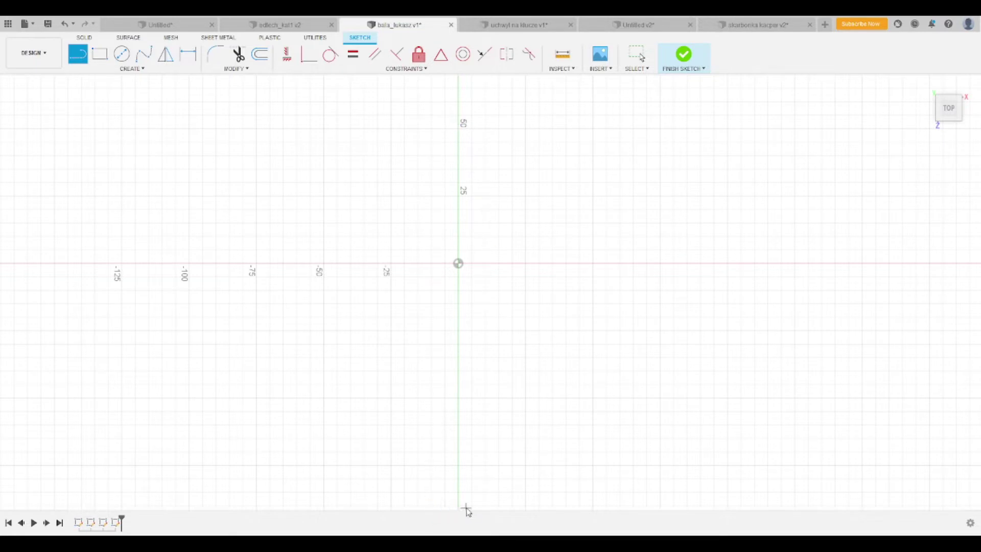
pyautogui.press('Escape')
pyautogui.moveTo(456, 242)
pyautogui.mouseDown(button='middle')
pyautogui.moveTo(356, 446)
pyautogui.moveTo(318, 421)
pyautogui.mouseUp(button='middle')
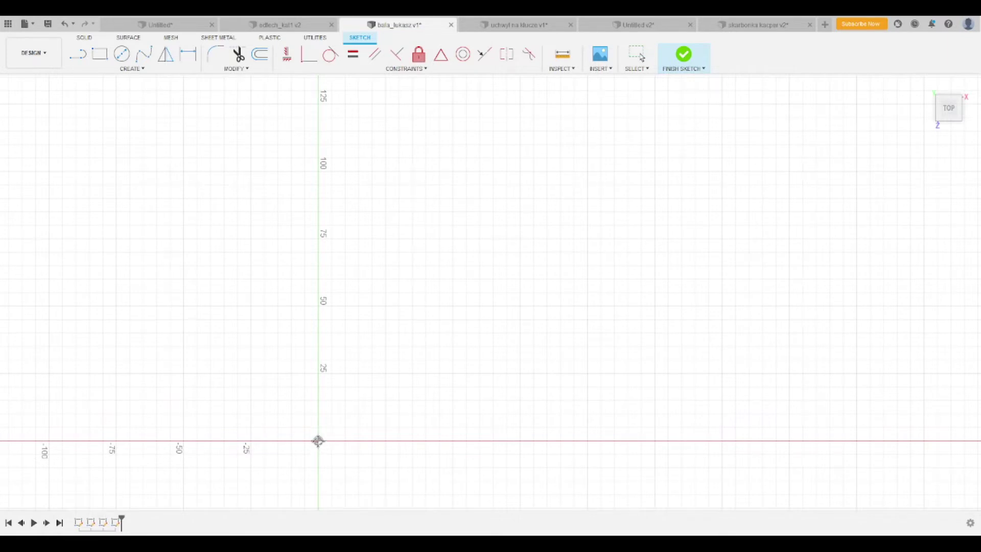
pyautogui.click(78, 57)
# Draw a 50 mm horizontal top line from the vertical axis at height 100.
pyautogui.press('l')
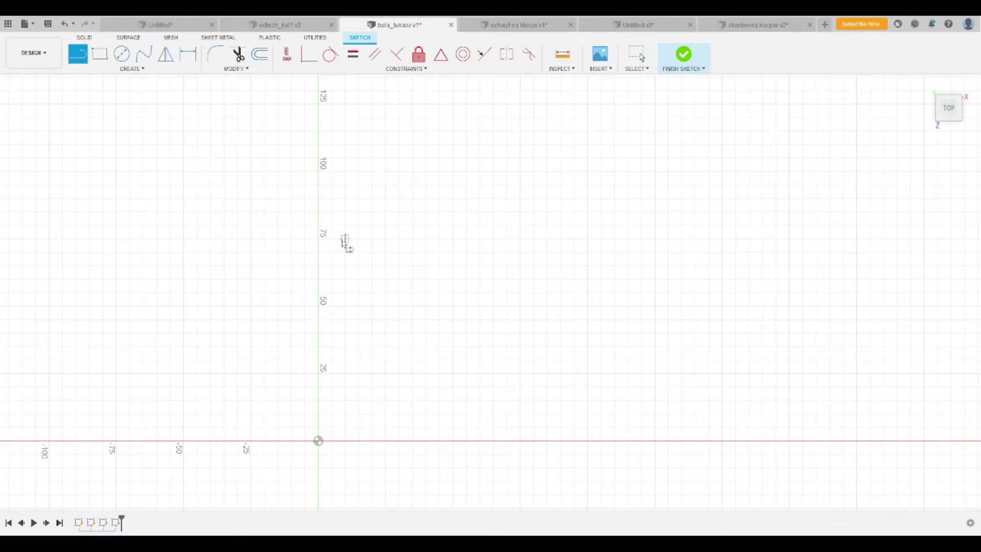
pyautogui.click(318, 172)
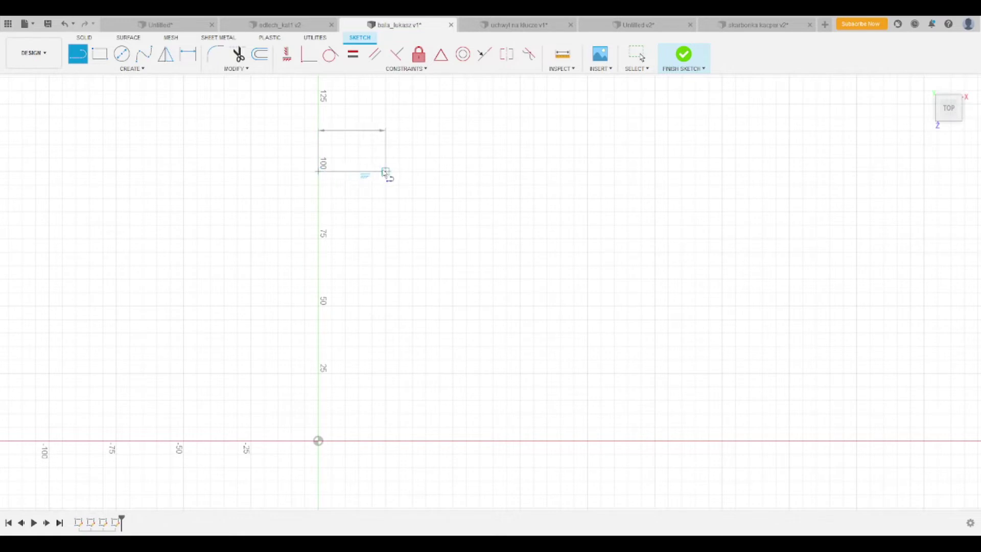
pyautogui.write('50')
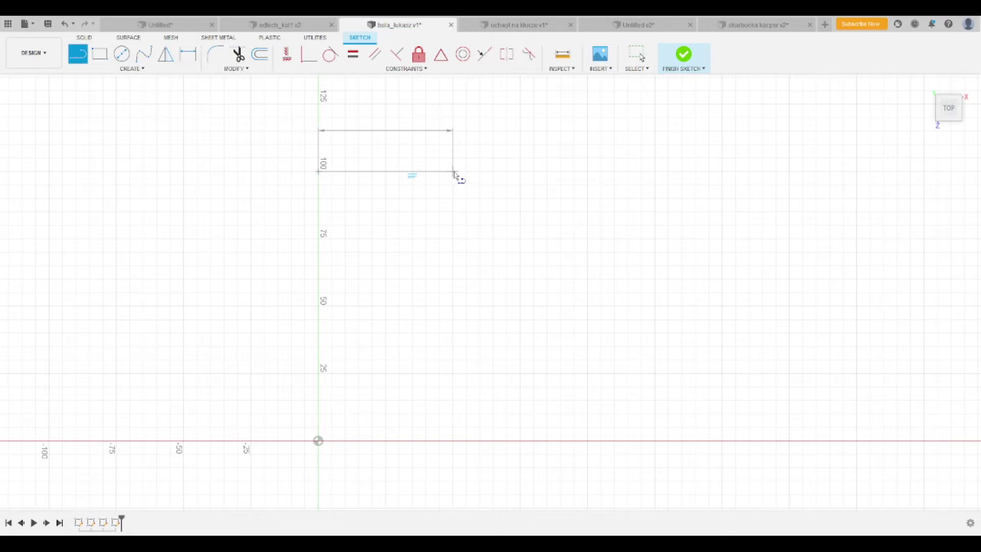
pyautogui.click(454, 173)
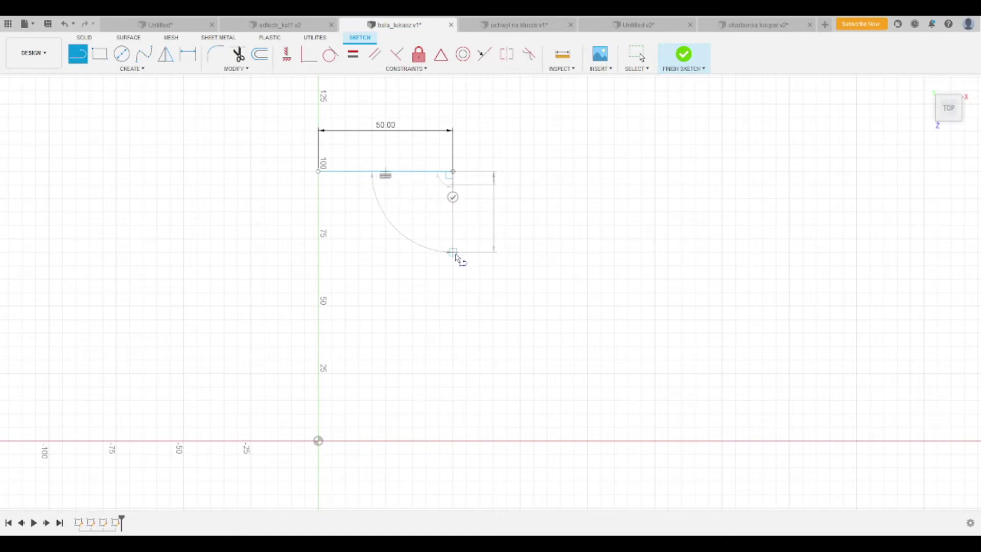
pyautogui.moveTo(455, 257); pyautogui.dragTo(452, 316)
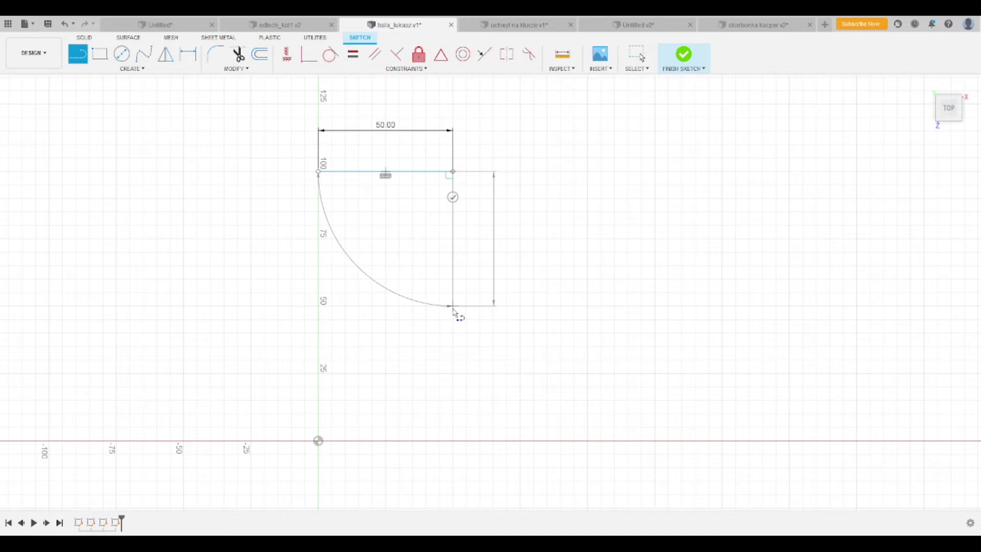
# Draw two 50 mm drops and two 50 mm steps down along the horizontal axis.
pyautogui.click(453, 307)
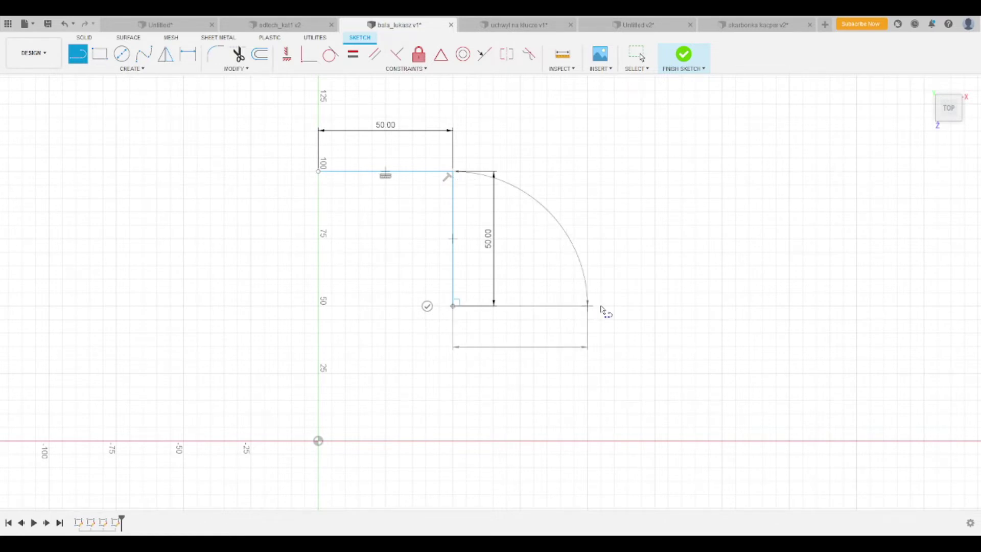
pyautogui.click(587, 305)
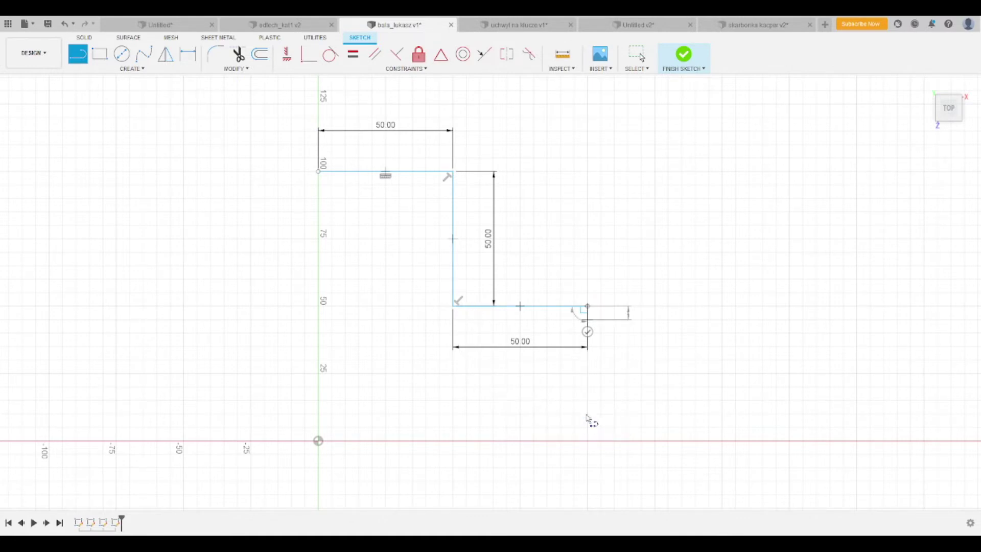
pyautogui.click(587, 440)
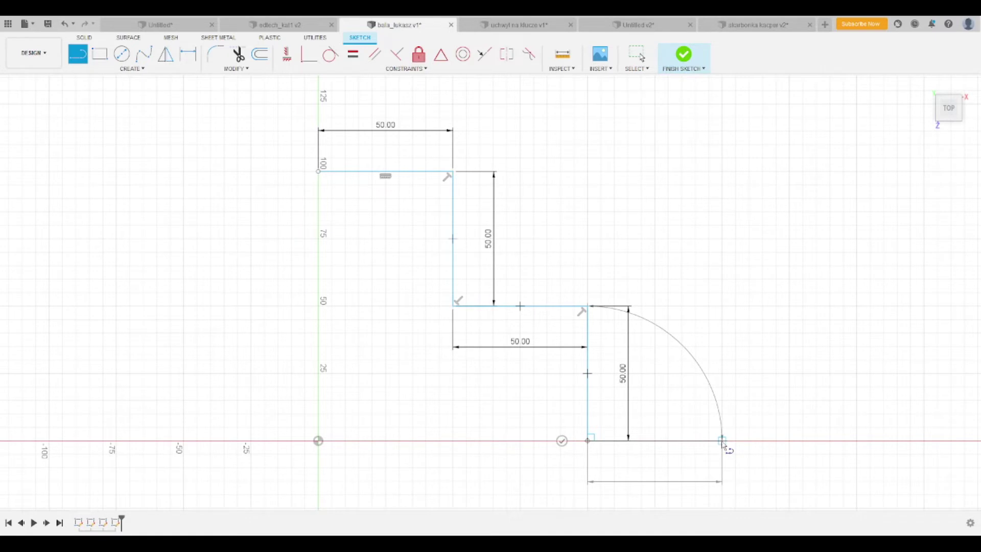
pyautogui.click(722, 441)
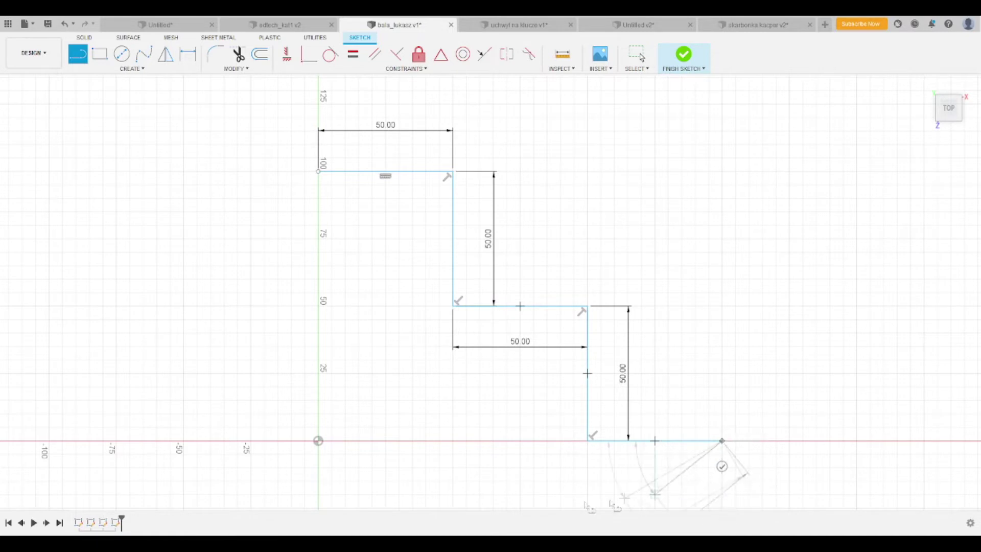
# Add a 50 mm drop below the axis and the bottom line back to the vertical axis.
pyautogui.doubleClick(461, 494)
pyautogui.moveTo(534, 506); pyautogui.dragTo(540, 406, button='middle')
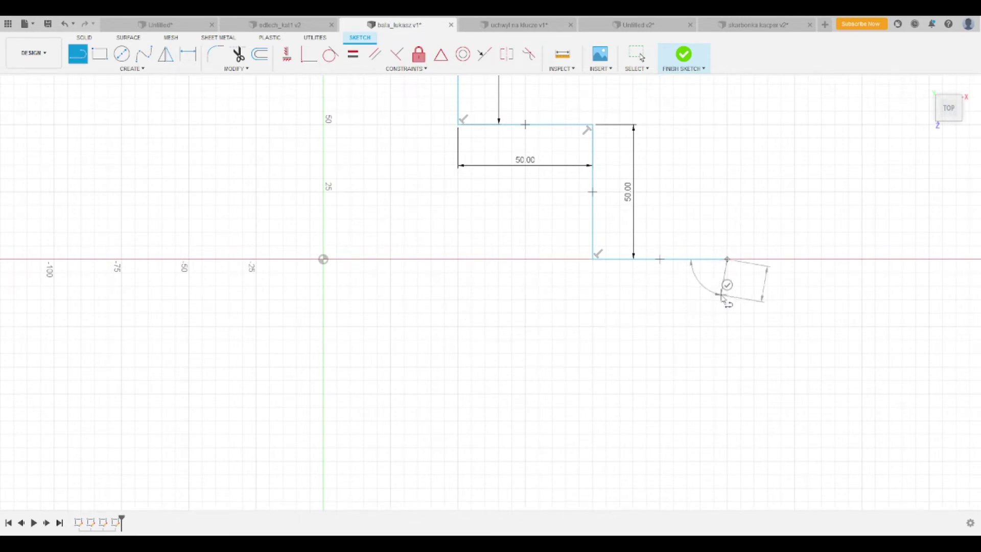
pyautogui.moveTo(722, 295); pyautogui.dragTo(726, 403)
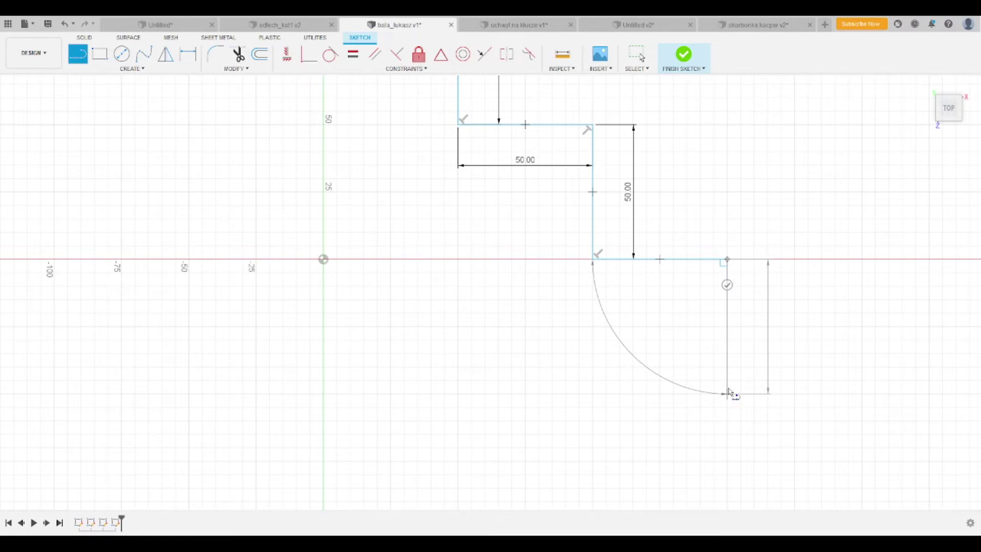
pyautogui.click(725, 400)
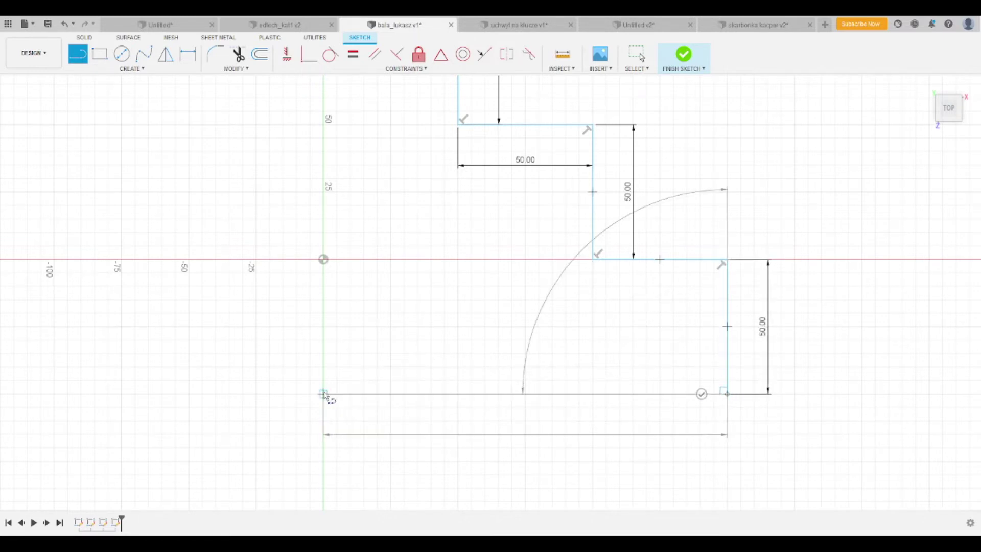
pyautogui.click(323, 394)
pyautogui.scroll(-2, 327, 230)
pyautogui.scroll(-1, 329, 225)
pyautogui.scroll(-1, 329, 228)
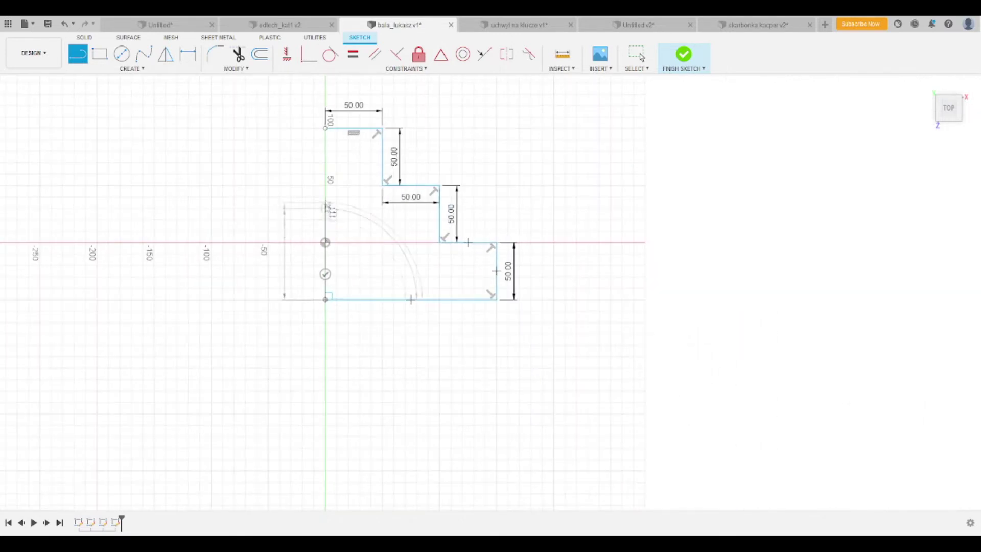
pyautogui.click(325, 130)
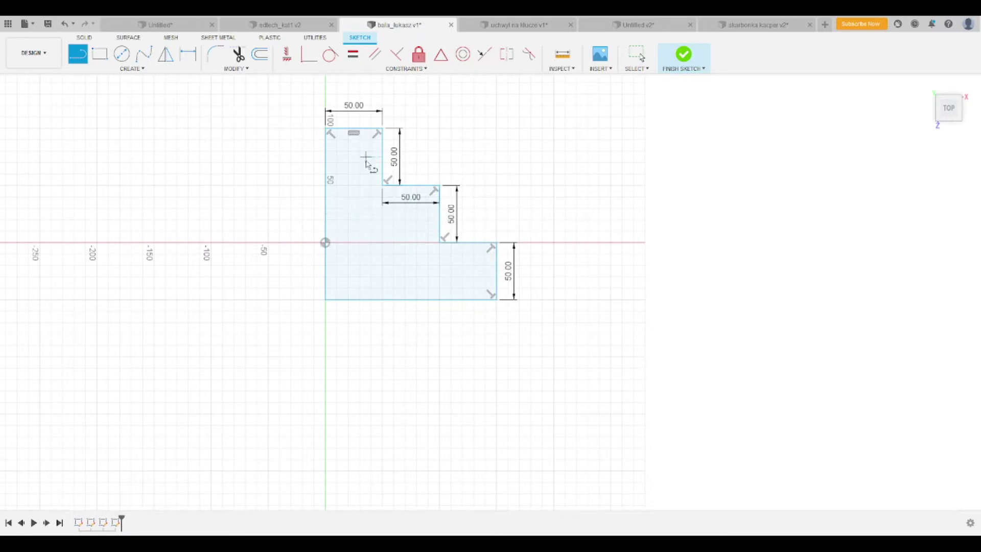
# Clear the stray vertical line and pan to make room for a second outline on the right.
pyautogui.scroll(-1, 367, 154)
pyautogui.scroll(3, 361, 149)
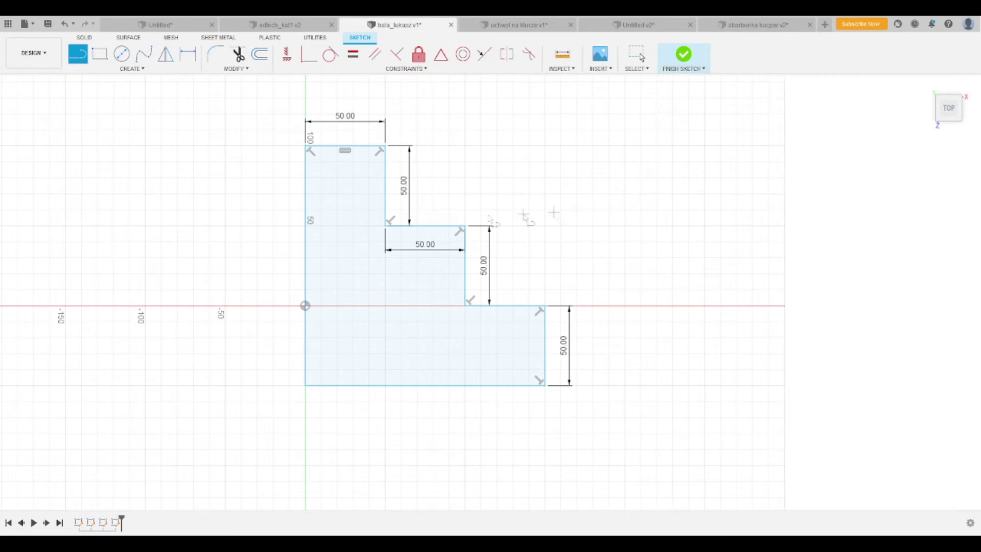
pyautogui.click(465, 508)
pyautogui.press('Escape')
pyautogui.moveTo(539, 449); pyautogui.dragTo(315, 479, button='middle')
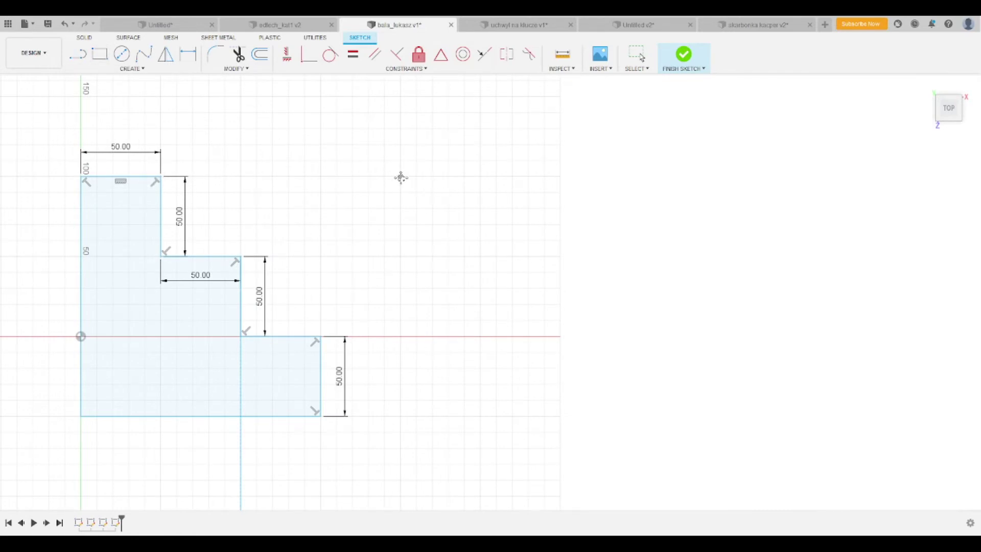
pyautogui.press('l')
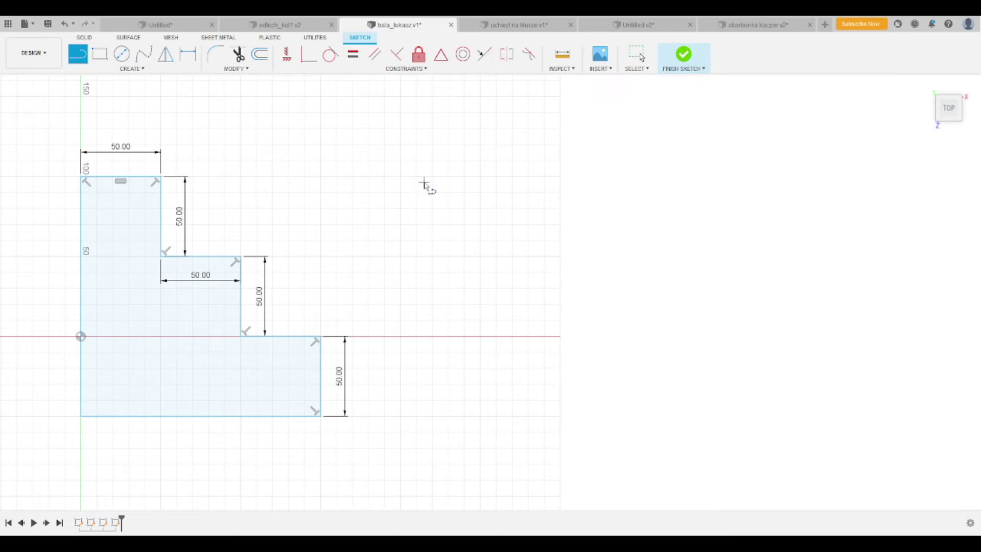
# Start the second outline with a 50 mm top line right of the first profile.
pyautogui.click(161, 177)
pyautogui.click(401, 176)
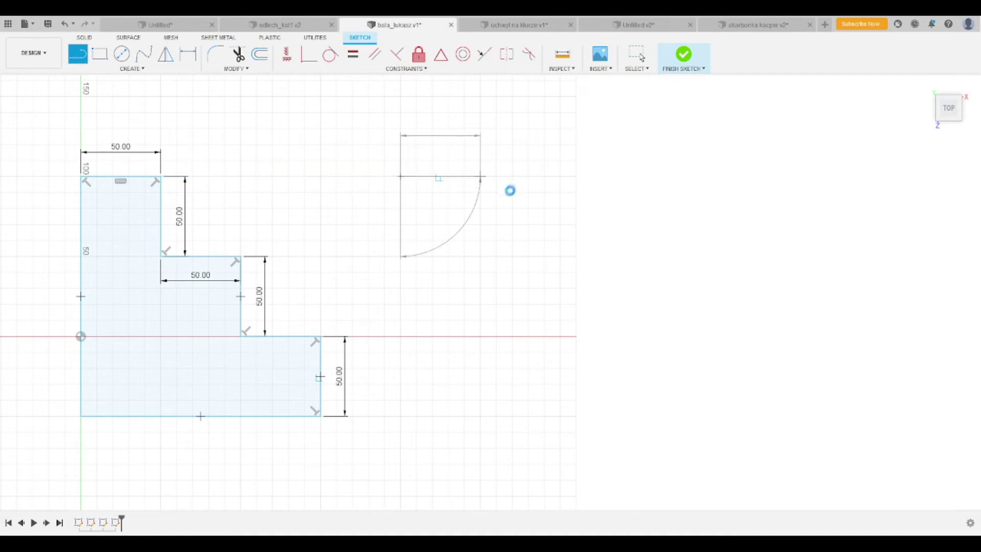
pyautogui.press('Return')
pyautogui.press('Escape')
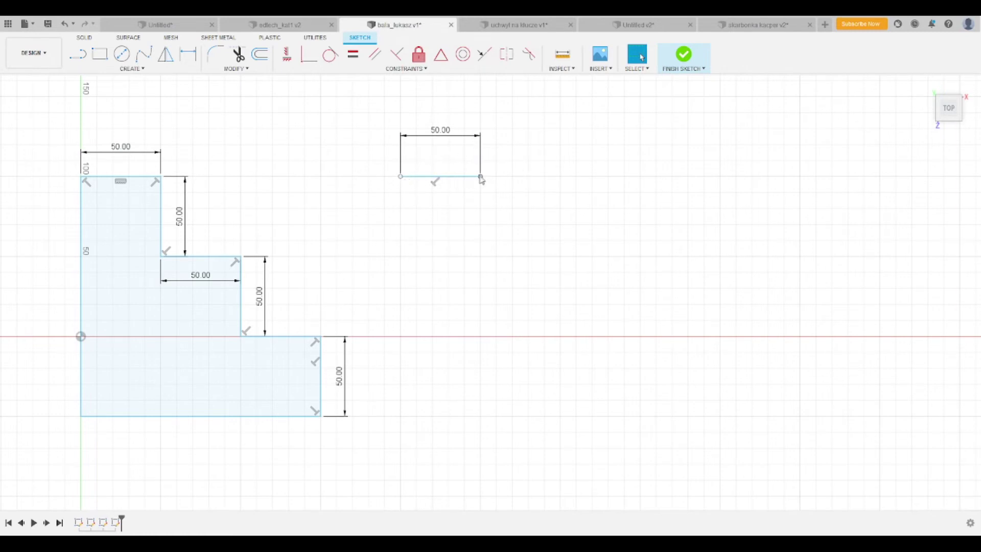
# Extend the second outline with a vertical drop and a 50 mm tread, then continue downward.
pyautogui.click(79, 56)
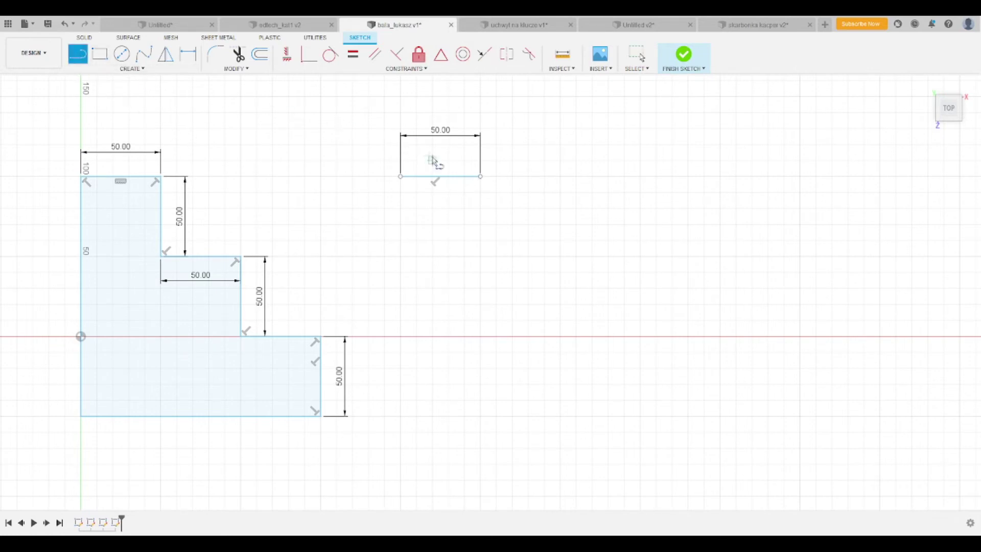
pyautogui.click(480, 176)
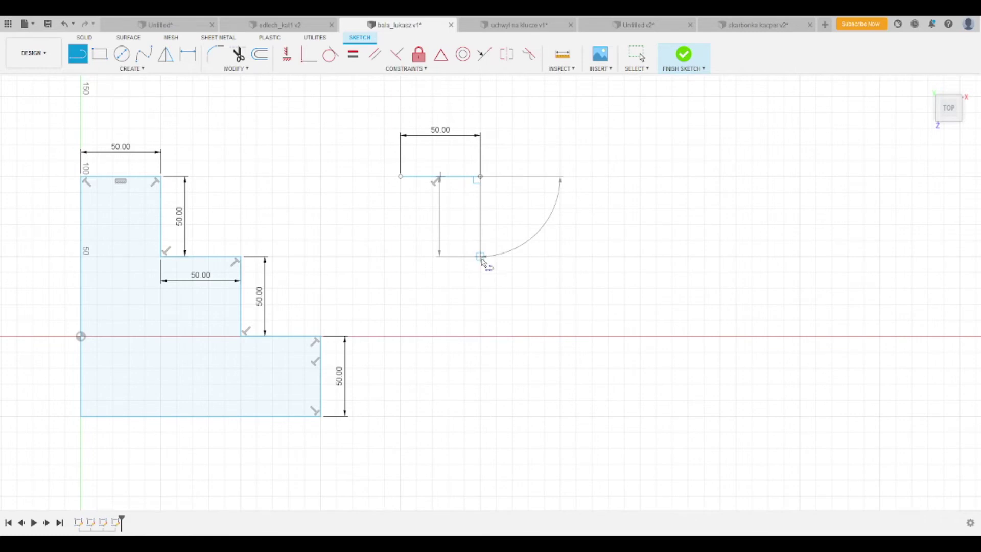
pyautogui.click(481, 256)
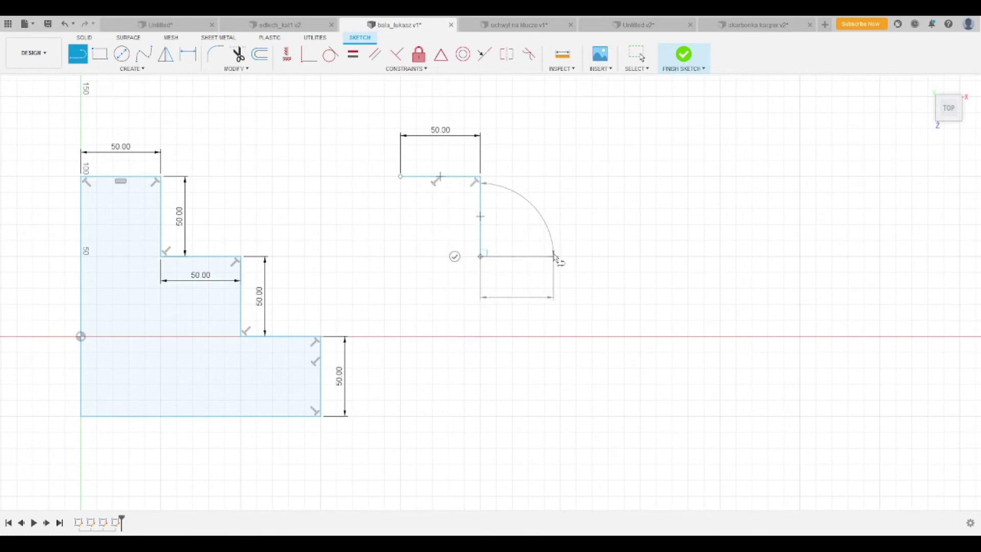
pyautogui.click(559, 257)
pyautogui.press('Escape')
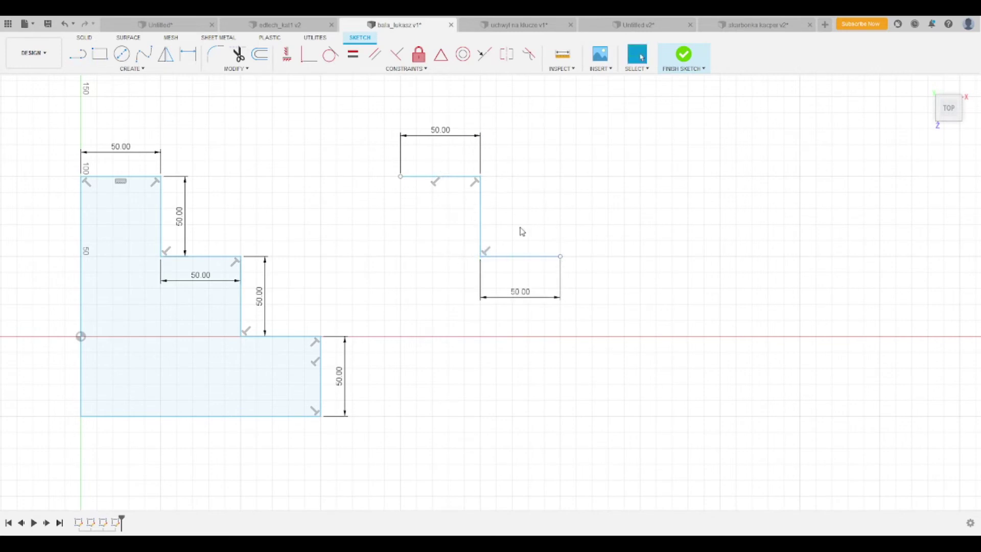
pyautogui.click(81, 56)
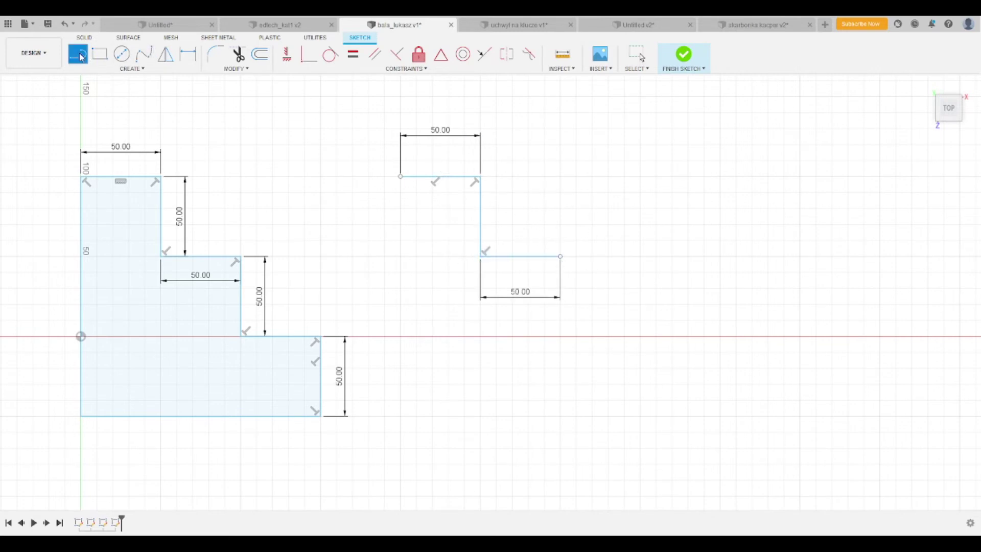
pyautogui.click(561, 257)
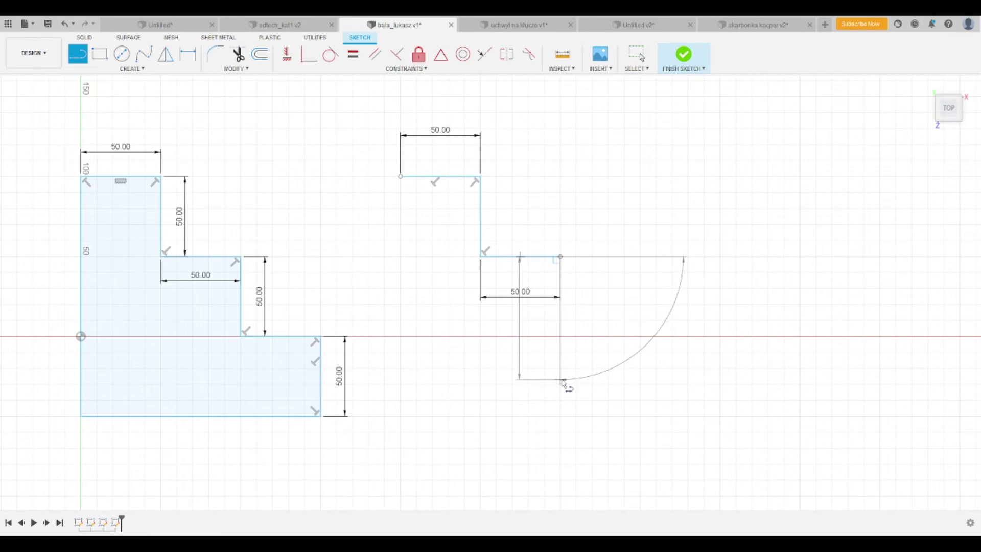
pyautogui.click(577, 337)
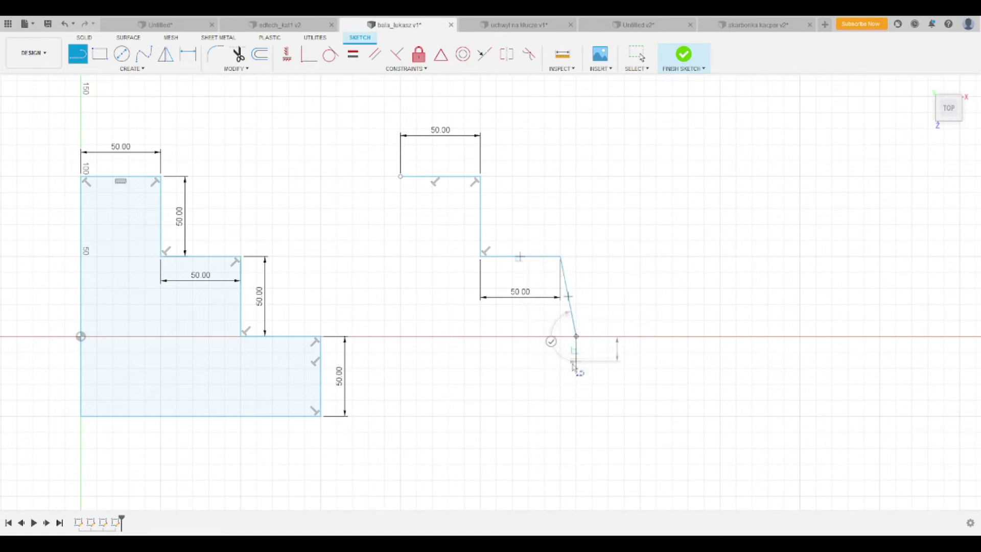
# Trim away the long slanted line and the 19.11 mm stray segment after the tread.
pyautogui.click(642, 58)
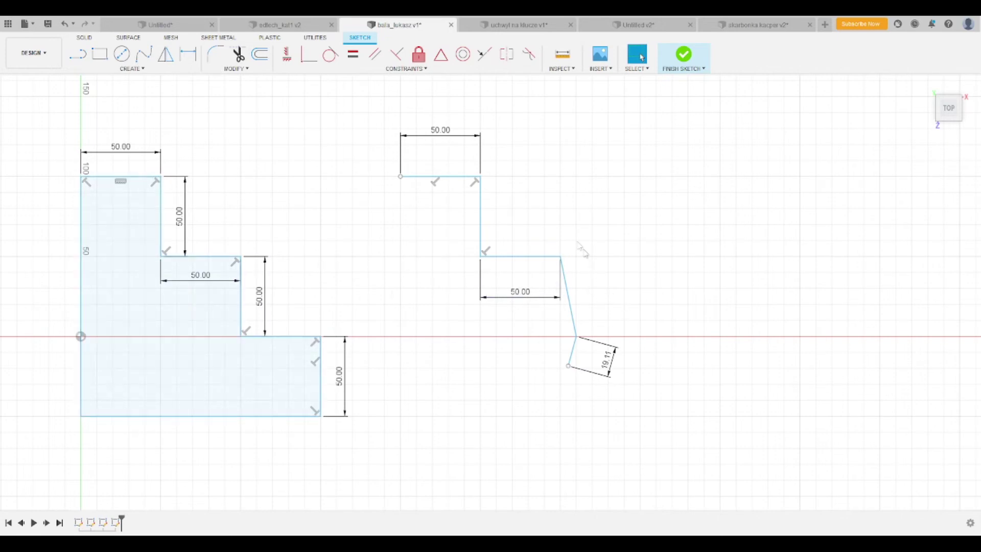
pyautogui.click(573, 312)
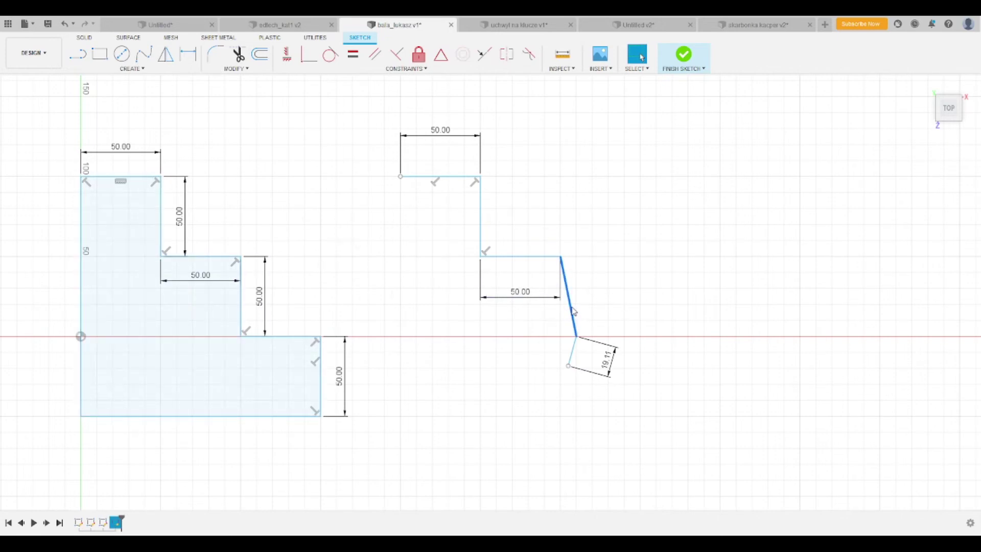
pyautogui.press('Delete')
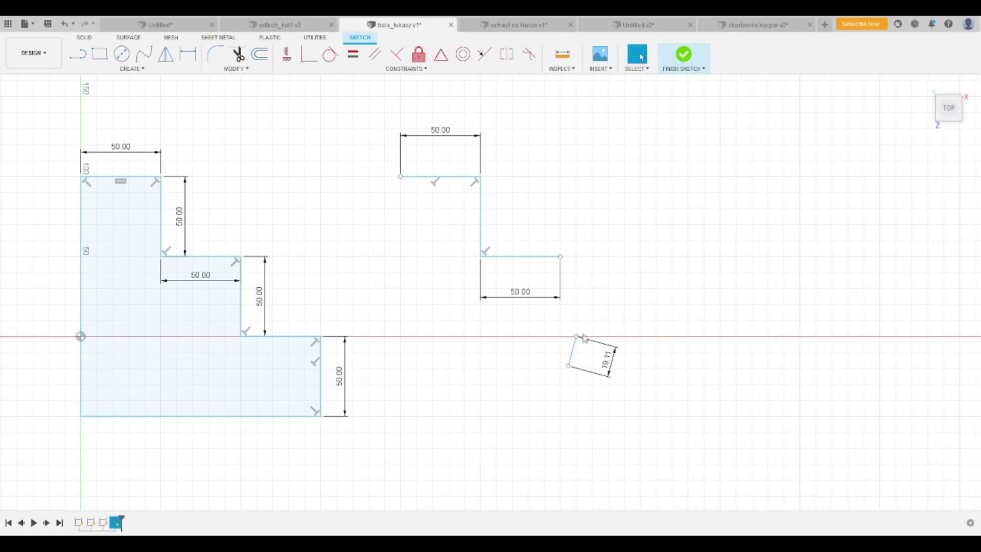
pyautogui.click(573, 350)
pyautogui.press('Delete')
pyautogui.hotkey('ctrl', 'z')
pyautogui.hotkey('ctrl', 'z')
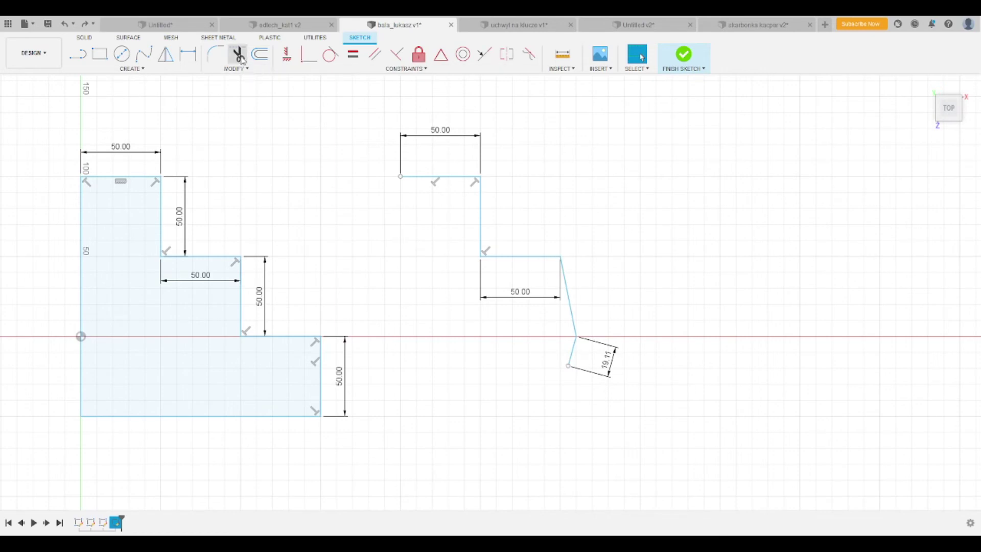
pyautogui.click(242, 60)
pyautogui.click(570, 297)
pyautogui.click(575, 352)
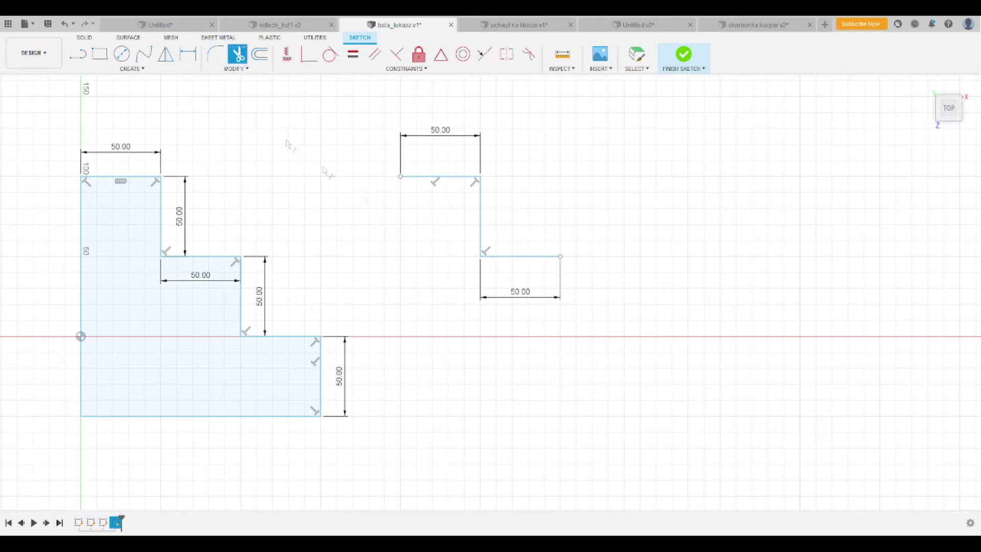
pyautogui.click(77, 54)
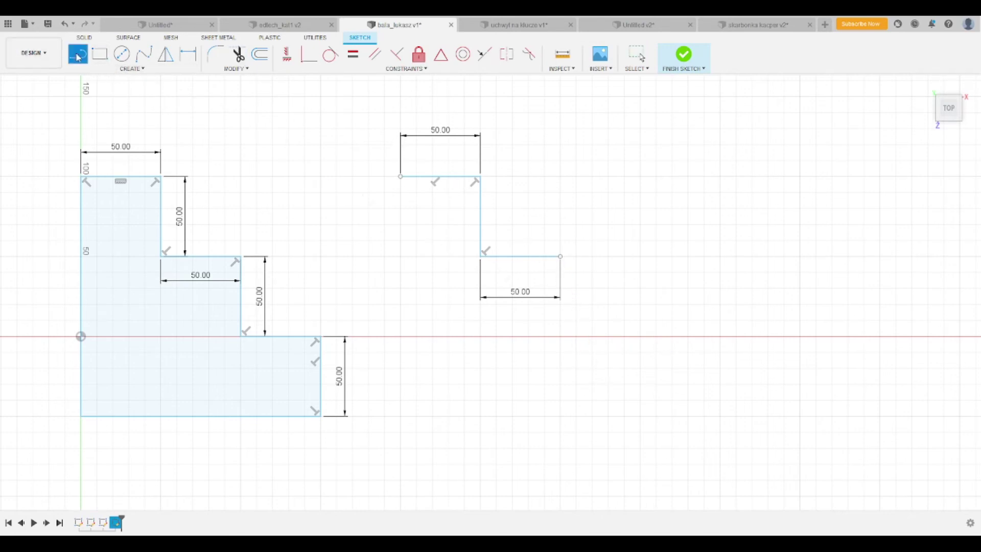
# Draw the drop to the red axis, 50 mm tread, right edge and bottom, closing at top-left.
pyautogui.moveTo(561, 257); pyautogui.dragTo(563, 338)
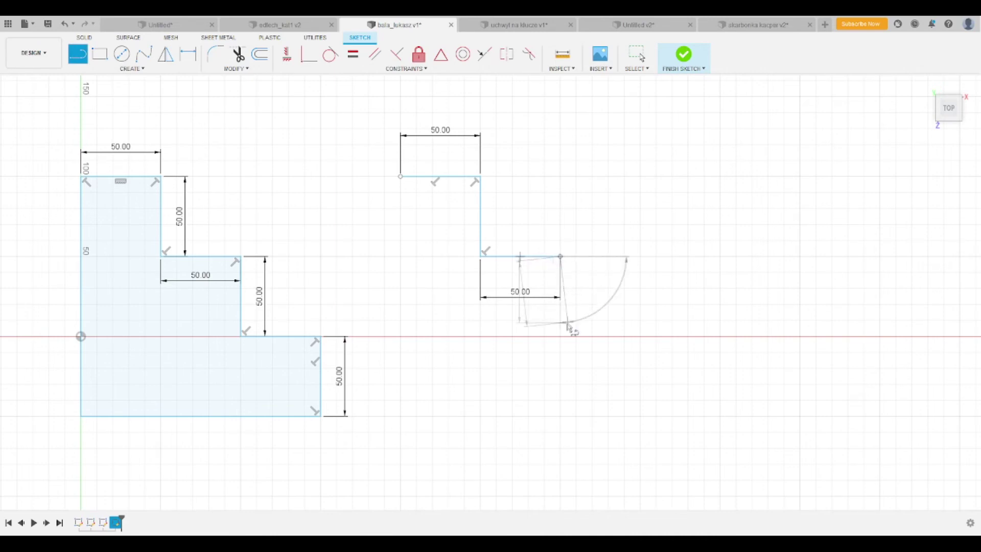
pyautogui.click(562, 337)
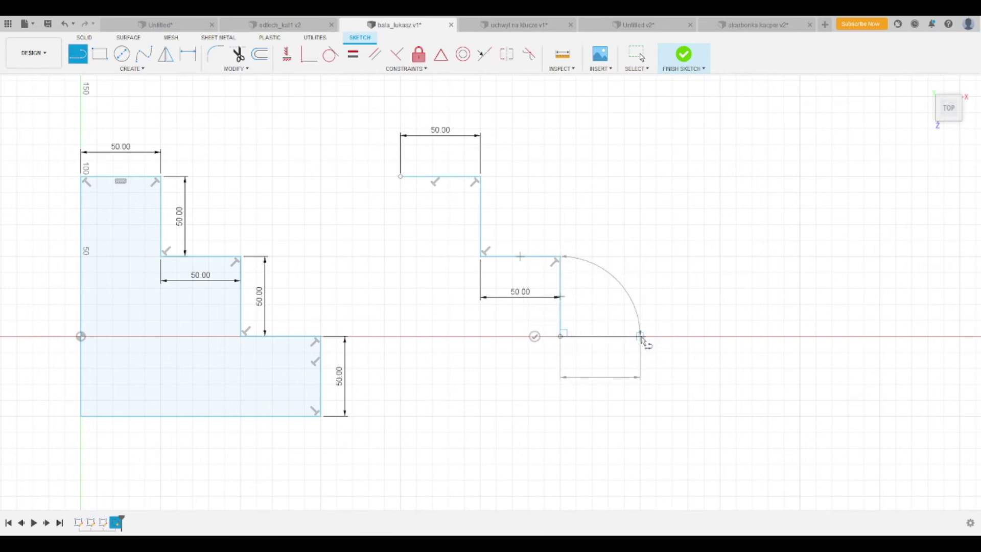
pyautogui.click(641, 336)
pyautogui.moveTo(641, 337); pyautogui.dragTo(642, 418)
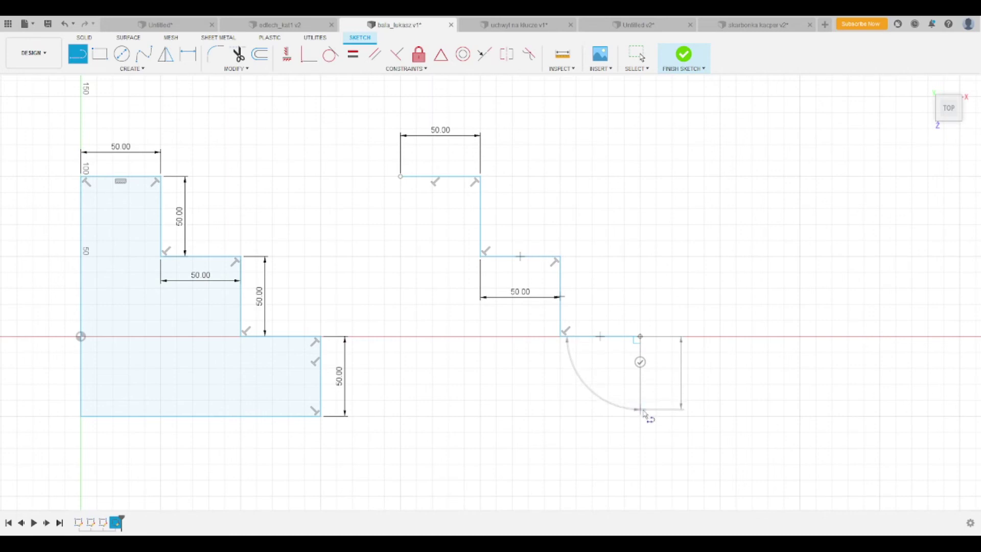
pyautogui.click(641, 417)
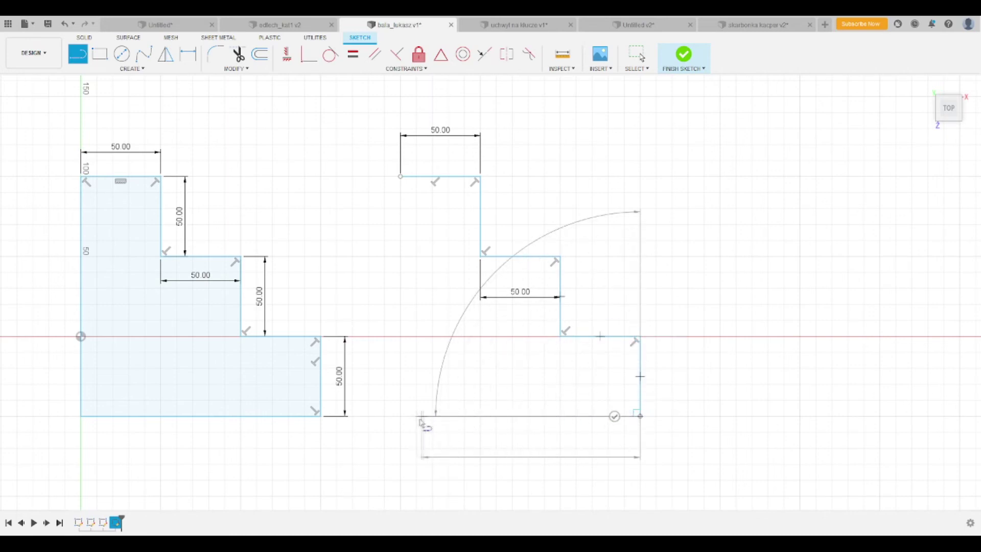
pyautogui.click(400, 417)
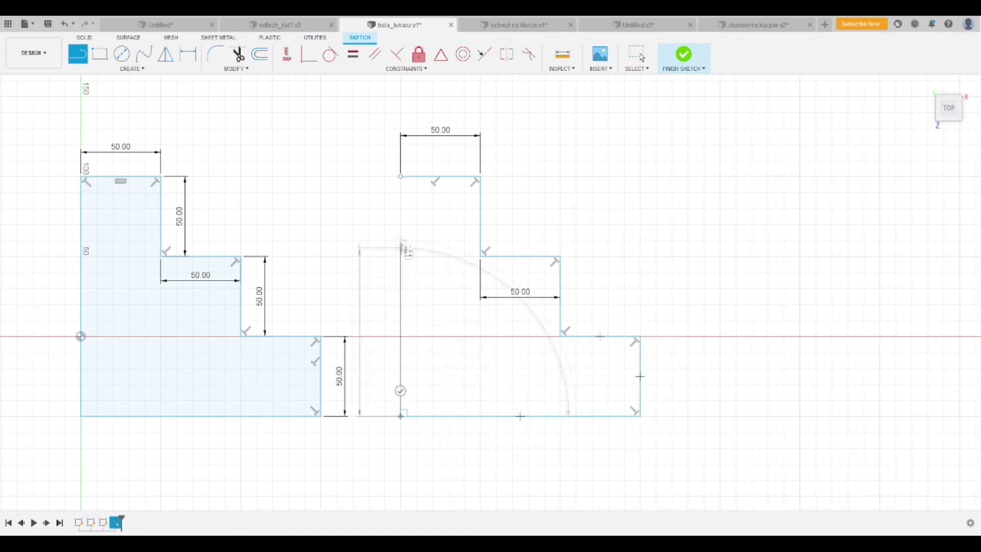
pyautogui.click(401, 178)
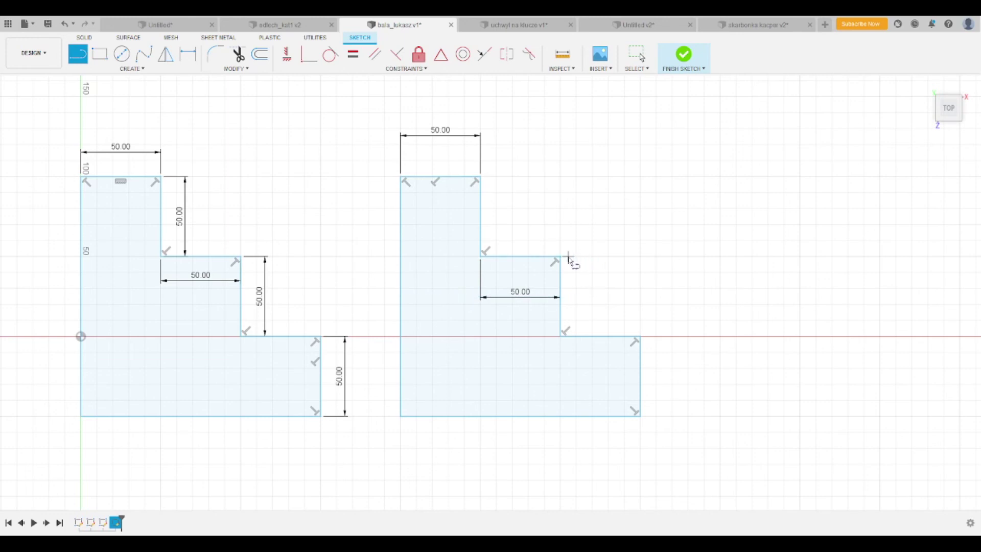
# Finish the sketch and return to the Home 3D view.
pyautogui.click(683, 55)
pyautogui.moveTo(948, 108)
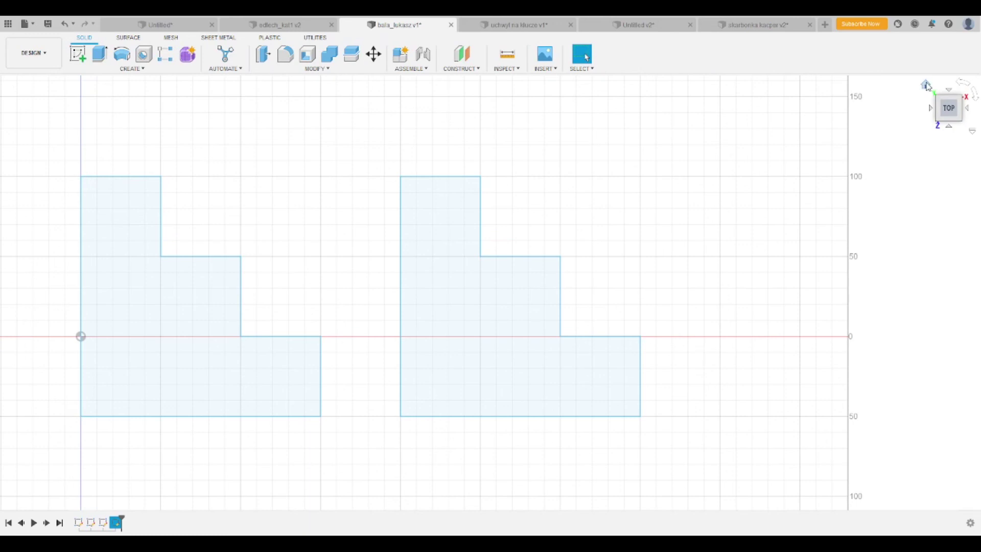
pyautogui.click(927, 86)
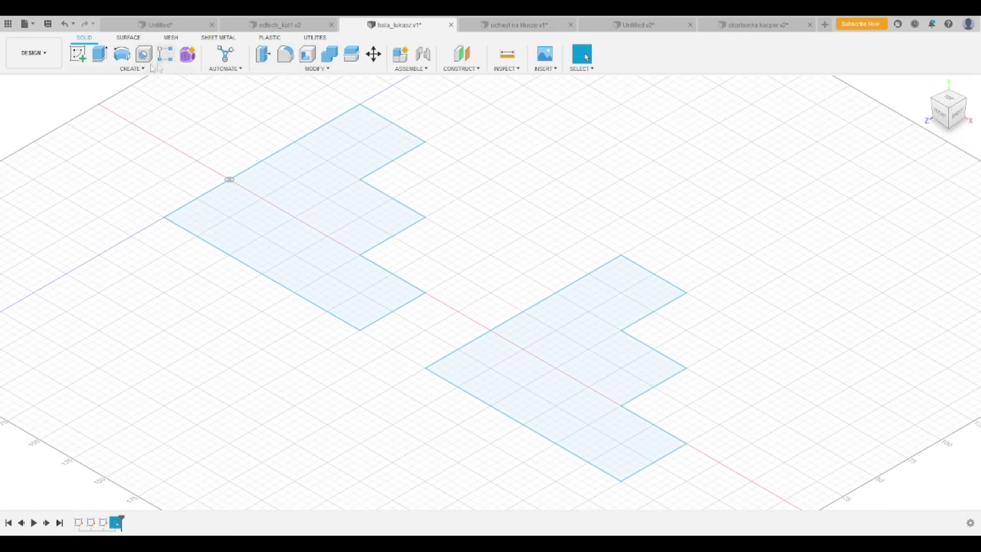
pyautogui.click(99, 55)
# Extrude both staircase profiles together by dragging the height arrow, then confirm.
pyautogui.click(335, 195)
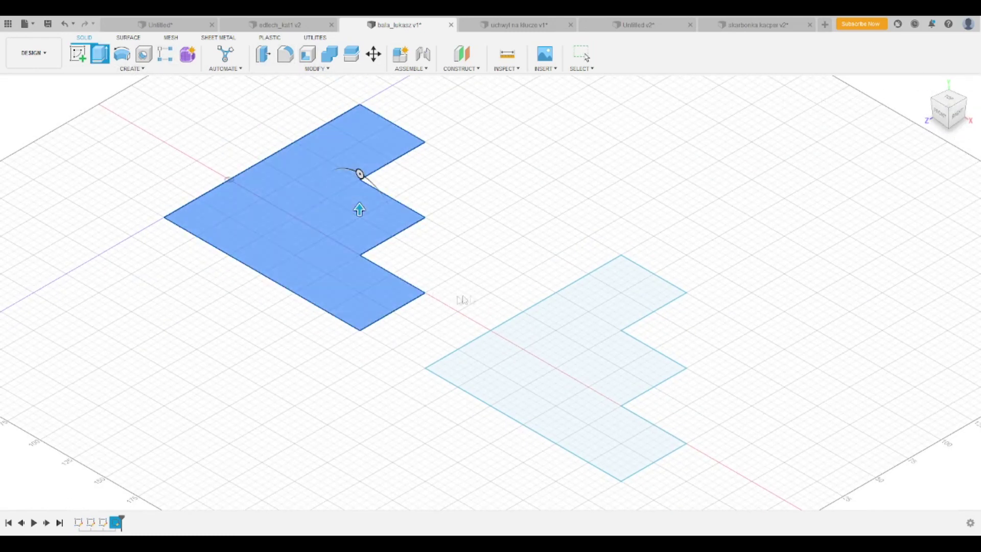
pyautogui.click(546, 344)
pyautogui.moveTo(620, 360); pyautogui.dragTo(620, 307)
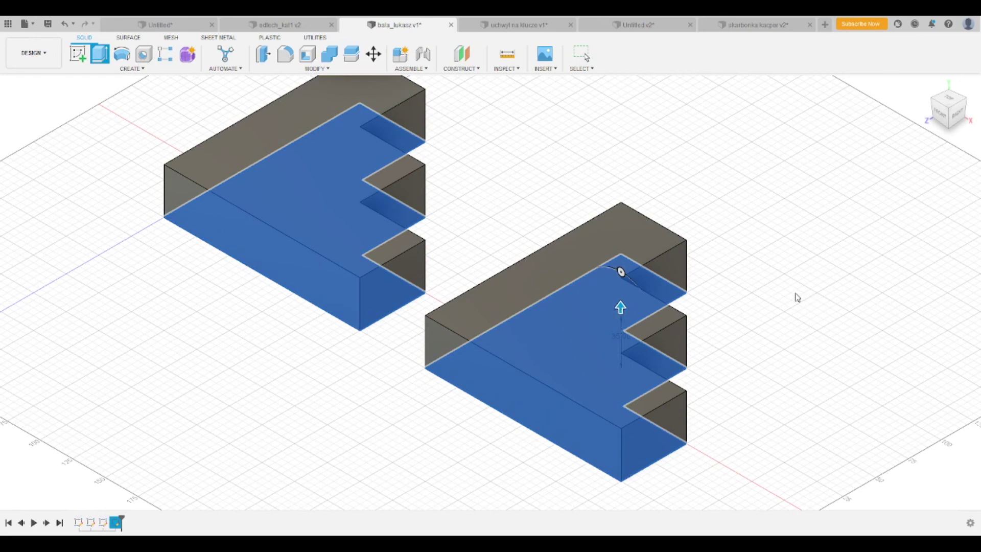
pyautogui.press('Return')
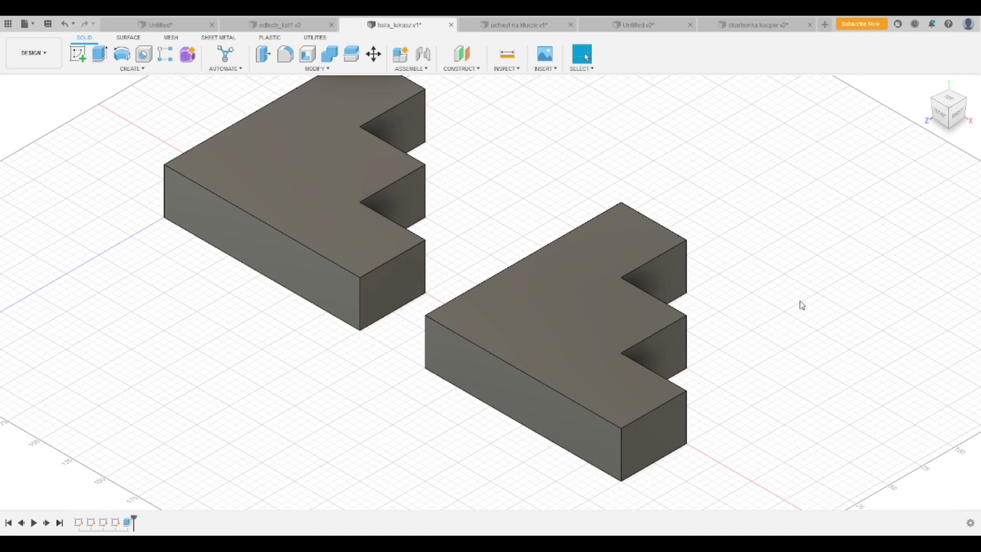
pyautogui.scroll(1, 693, 285)
pyautogui.scroll(-3, 693, 284)
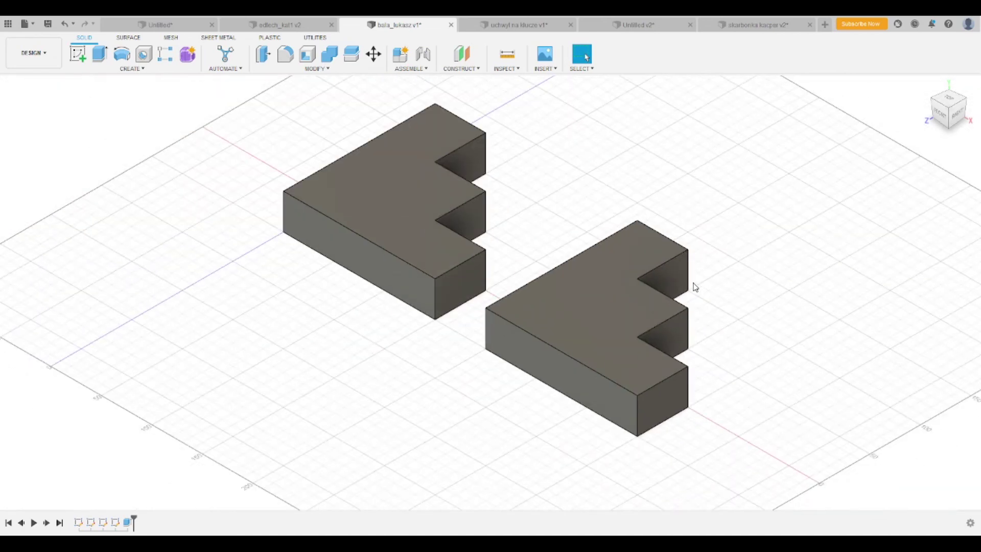
pyautogui.scroll(1, 696, 286)
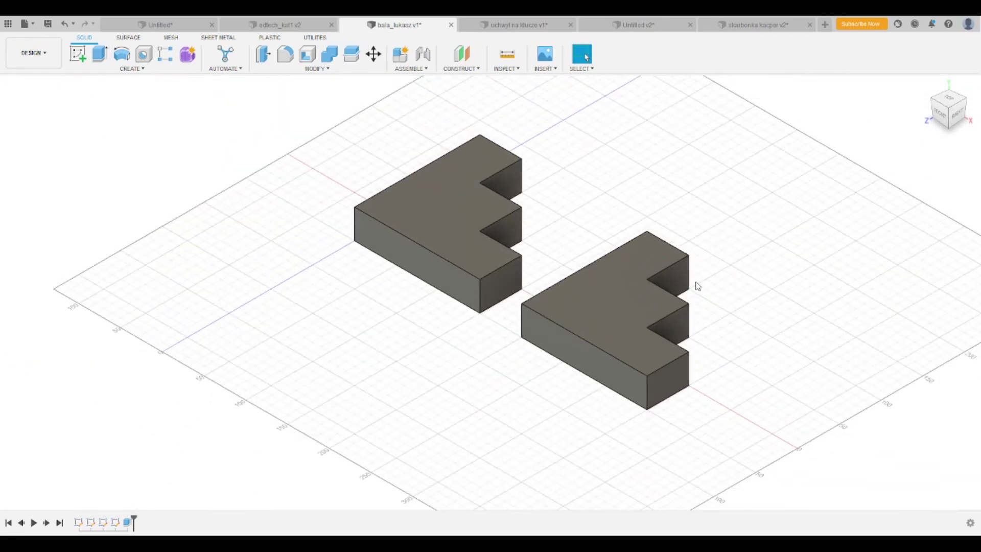